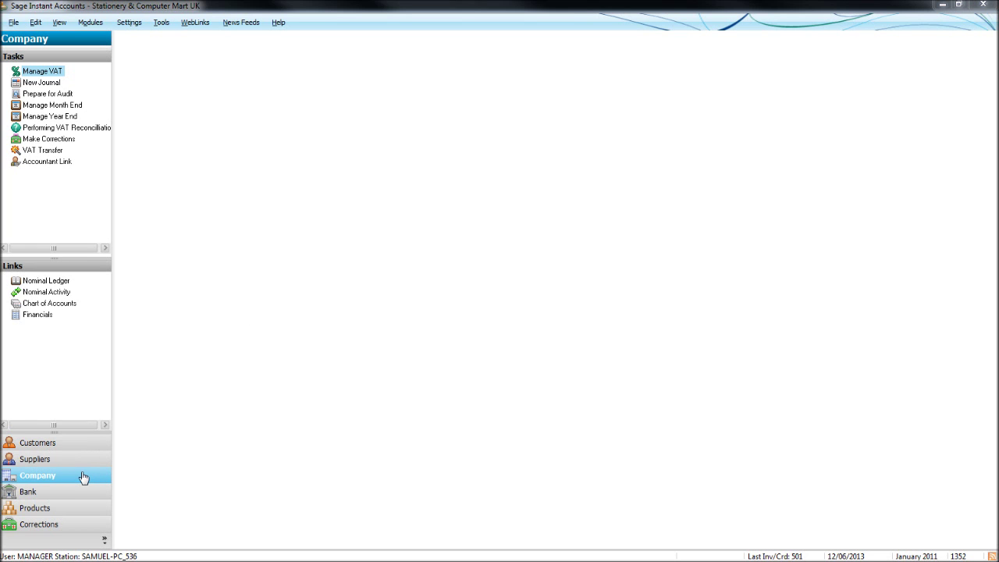
Step: Open the company's Nominal Ledger and its list of VAT returns
left_click(79, 477)
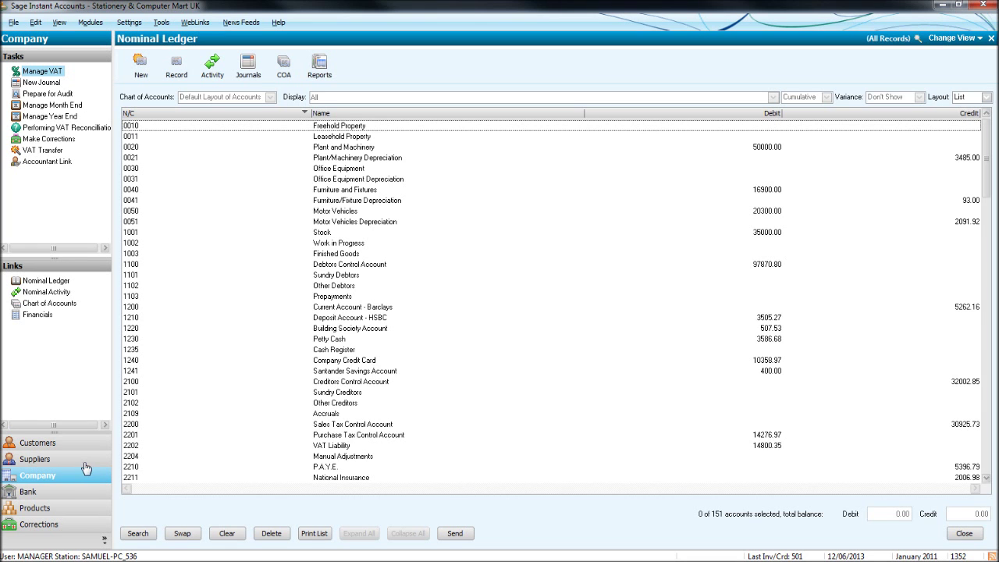
left_click(51, 72)
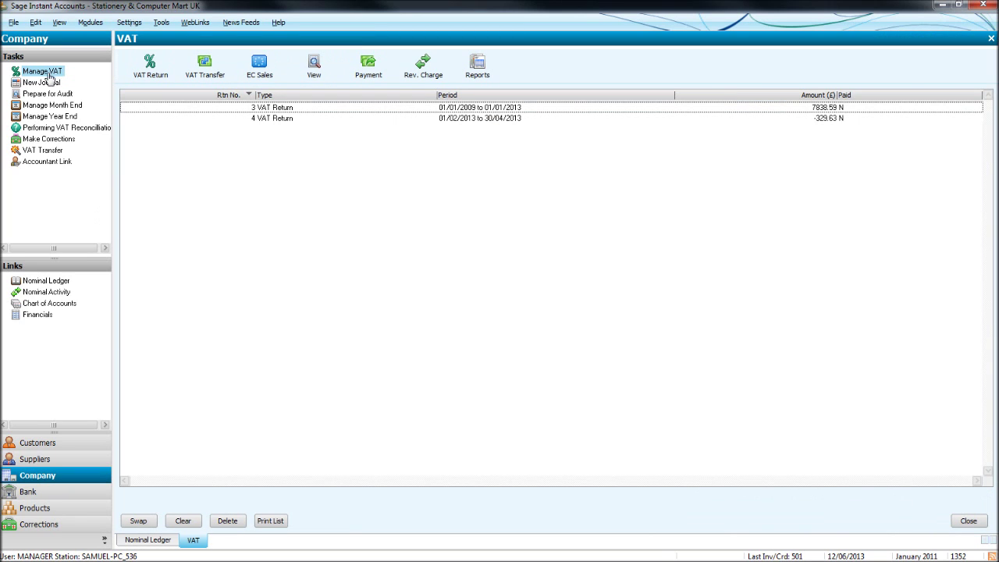
Step: Start a new 01/06/2013–30/06/2013 VAT return, then close it without reconciling
left_click(154, 75)
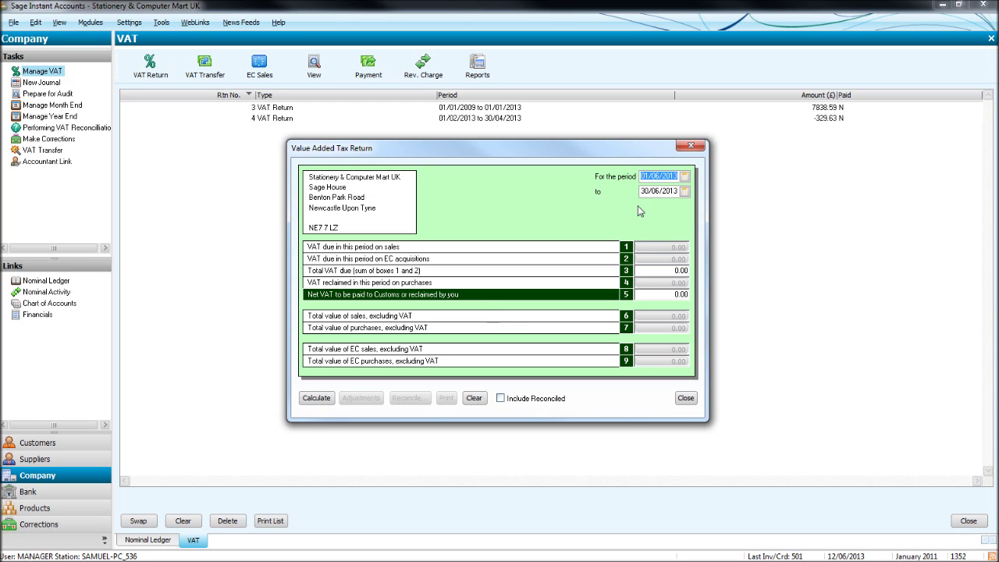
left_click(690, 145)
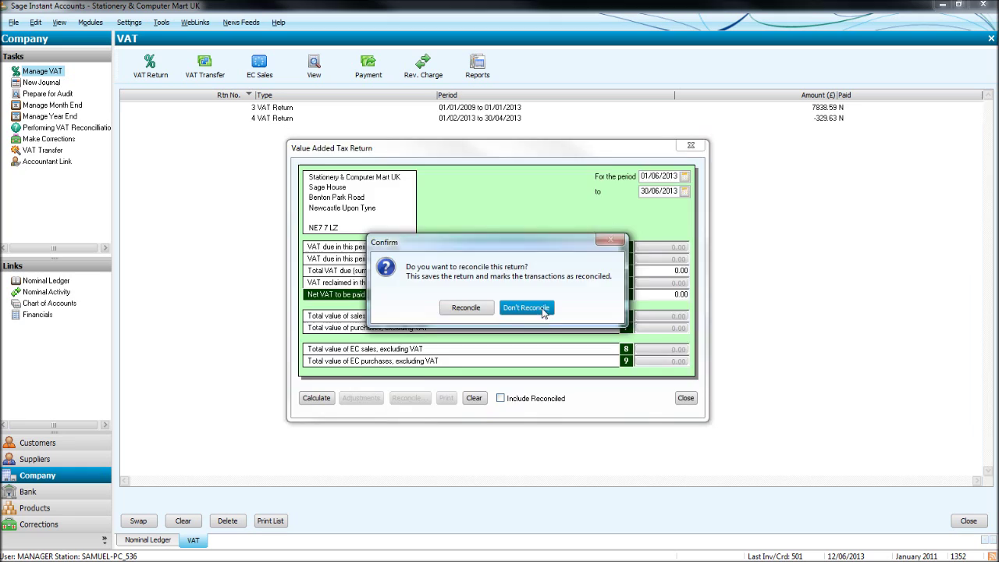
left_click(544, 306)
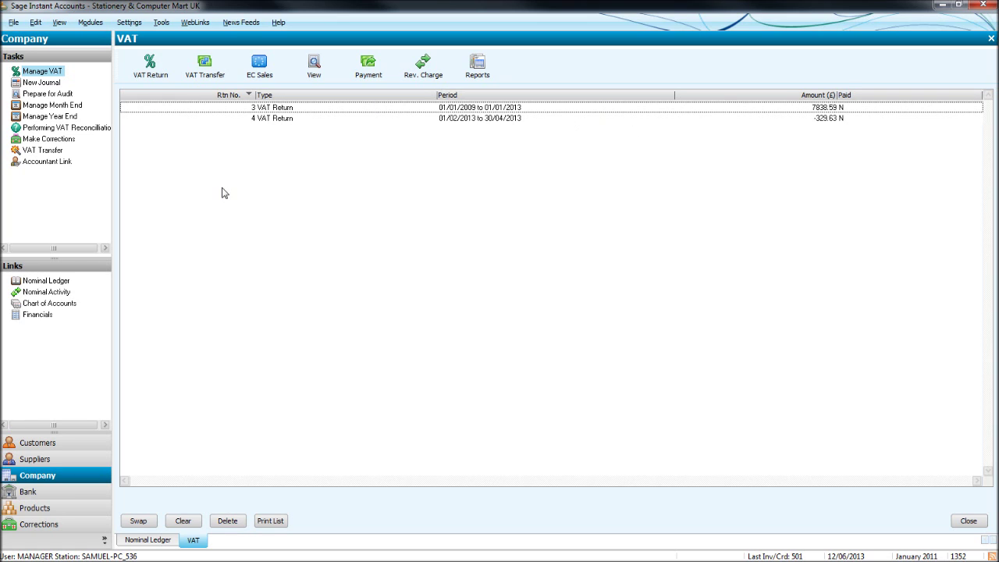
Step: Select VAT return 4 (01/02/2013–30/04/2013, -329.63) in the VAT list
left_click(258, 122)
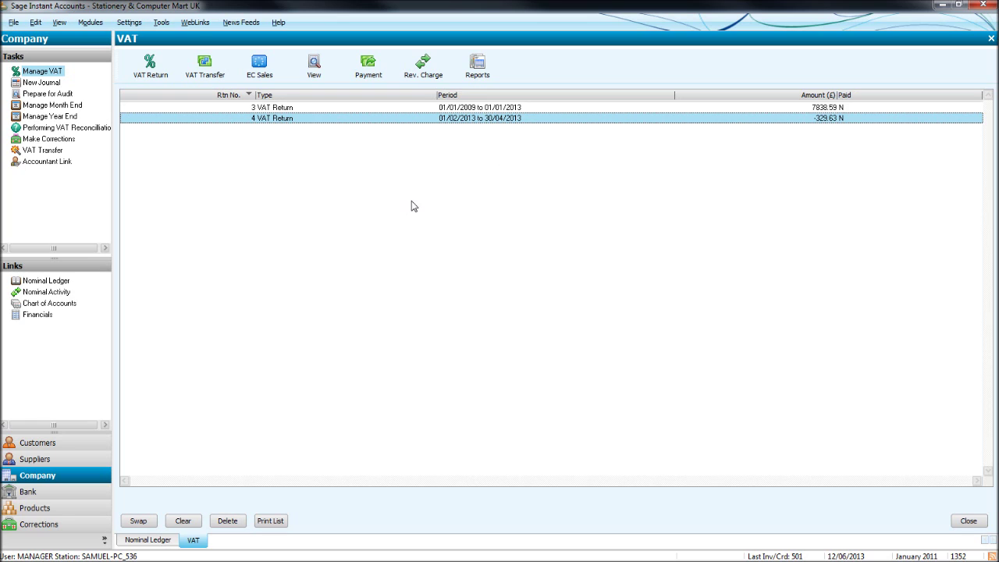
left_click(483, 120)
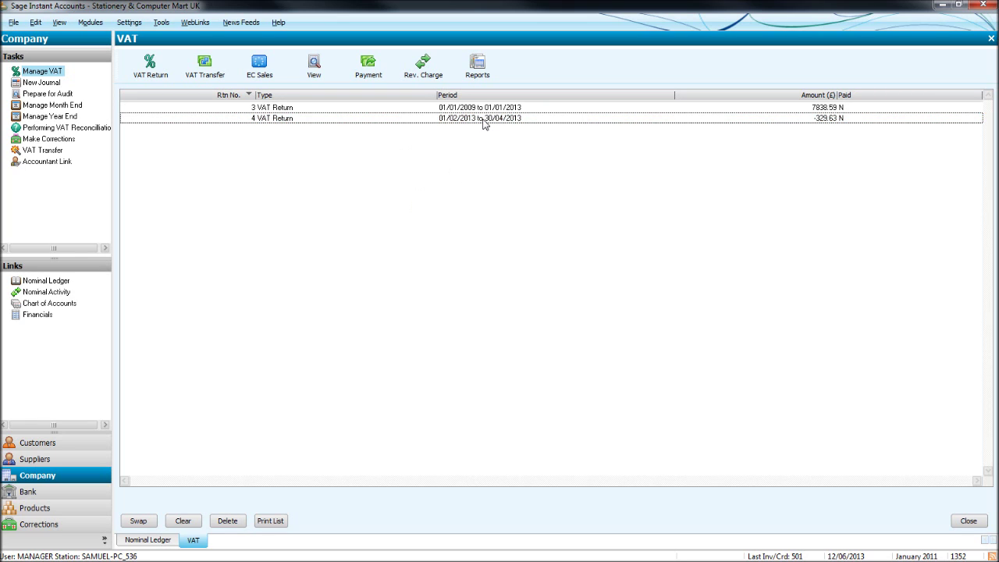
left_click(483, 120)
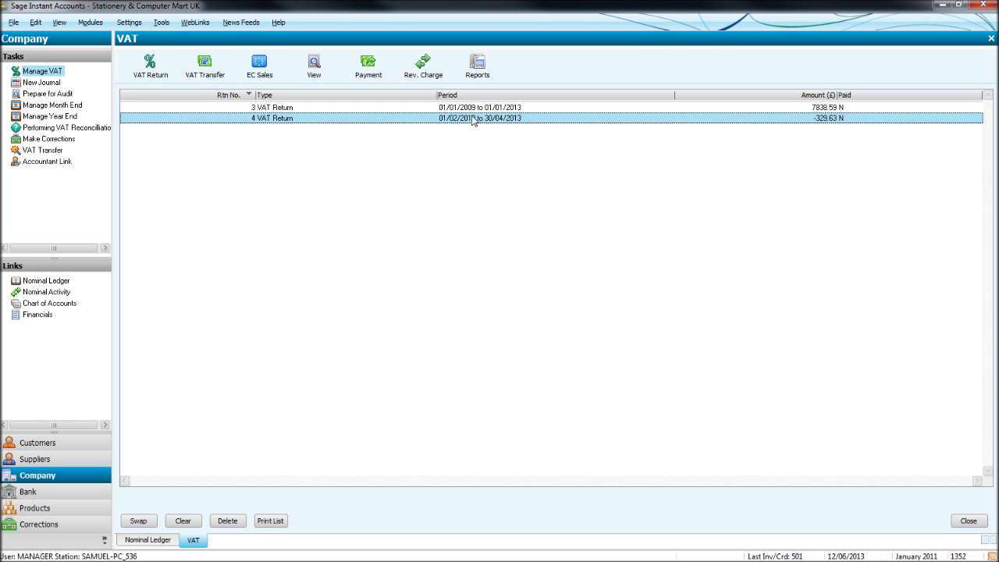
Step: Start the VAT Transfer wizard with 2202 VAT Liability as the liability account and continue
left_click(196, 73)
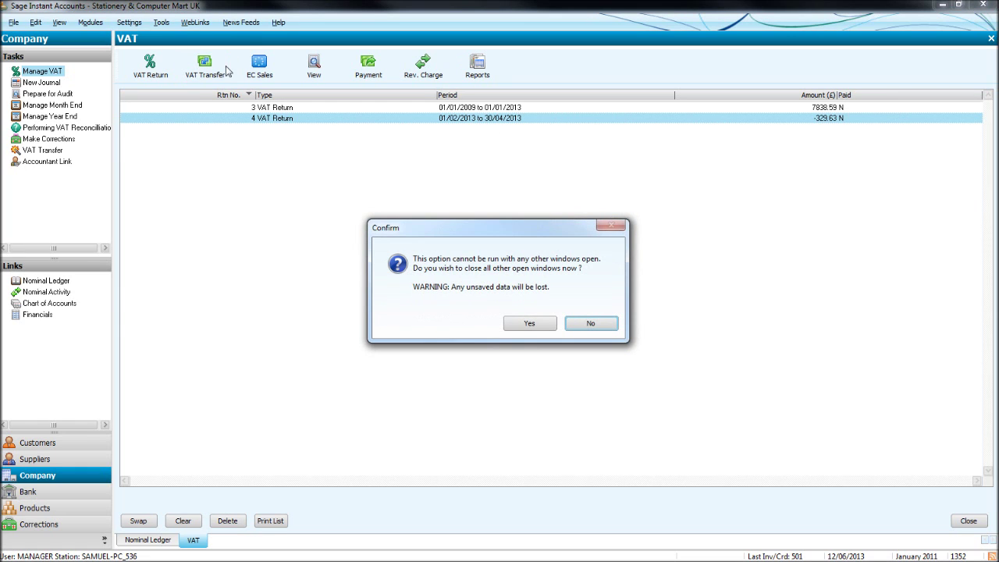
left_click(529, 323)
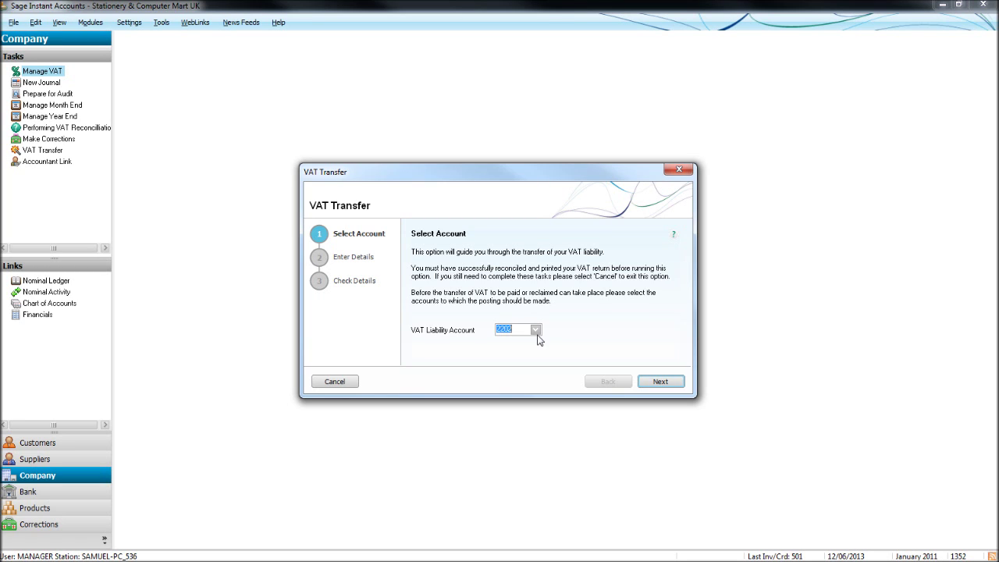
left_click(536, 331)
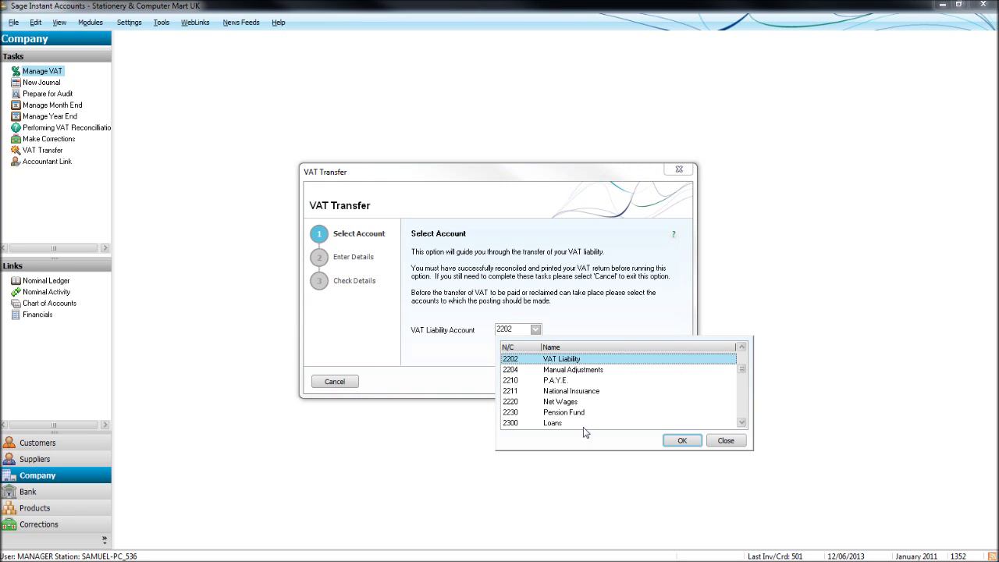
left_click(607, 322)
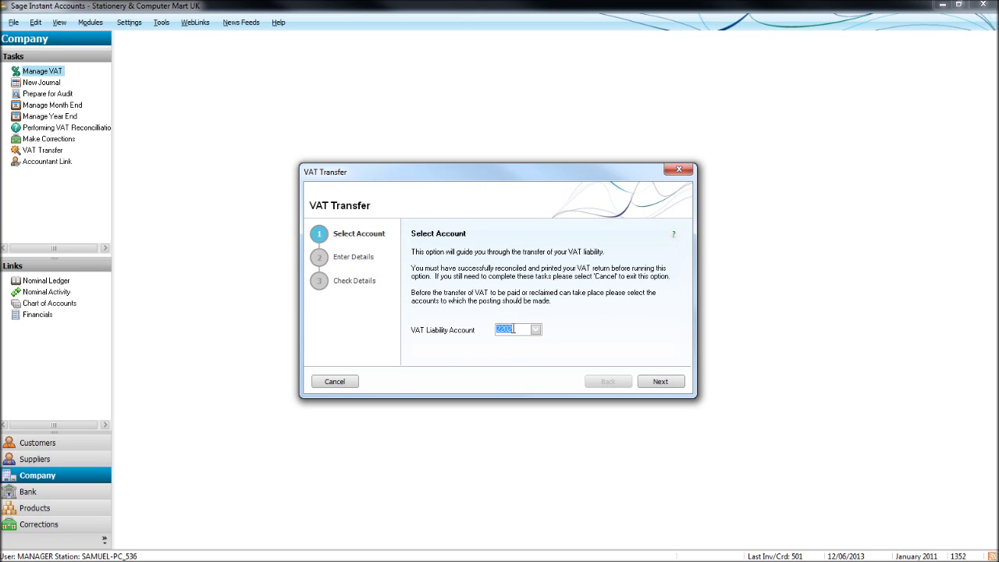
left_click(535, 331)
left_click(535, 333)
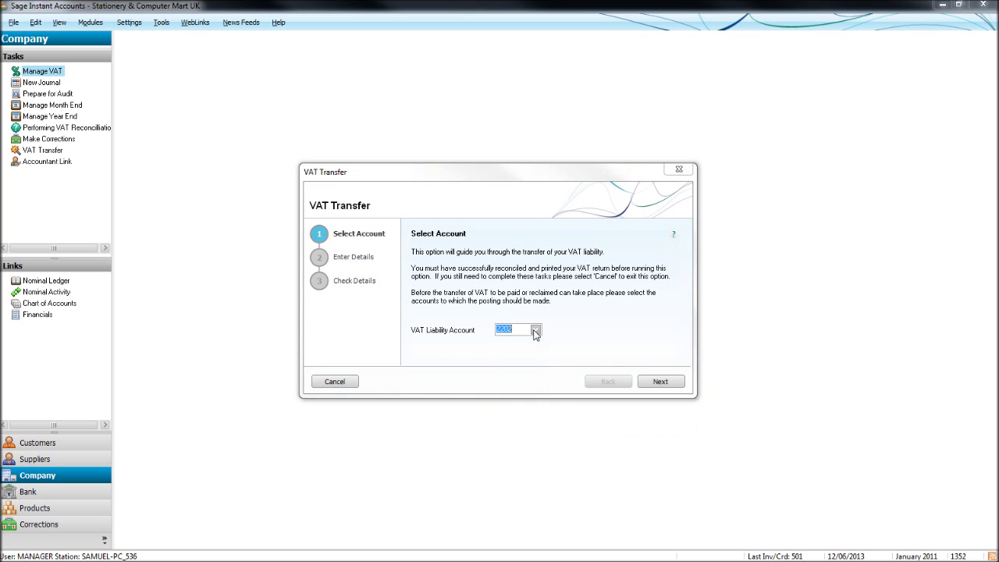
left_click(536, 332)
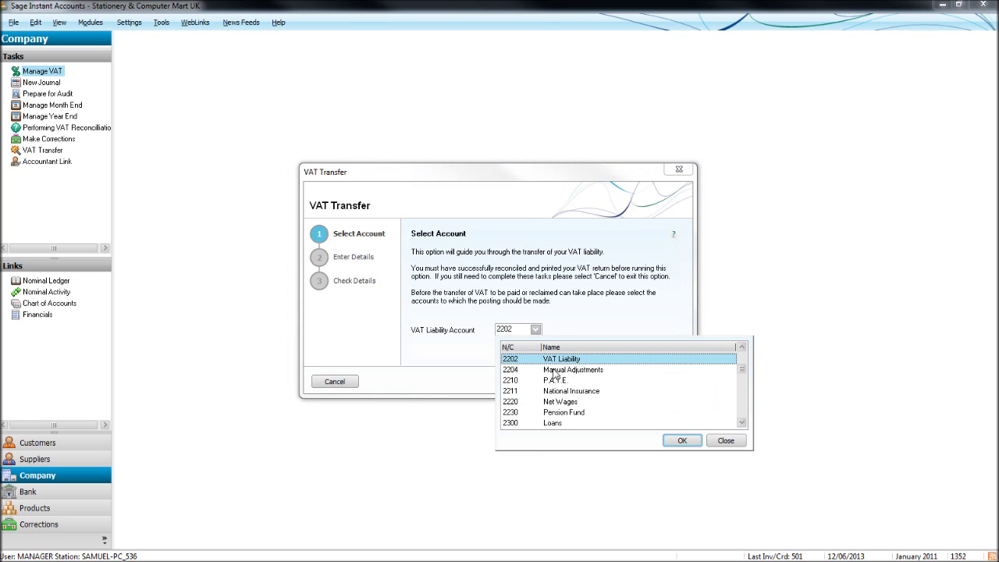
left_click(598, 331)
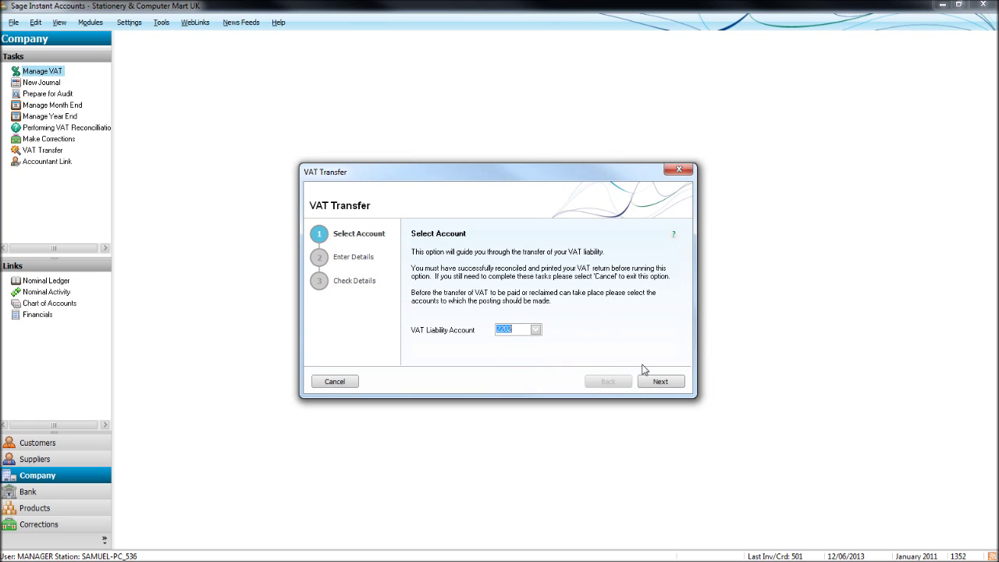
left_click(658, 380)
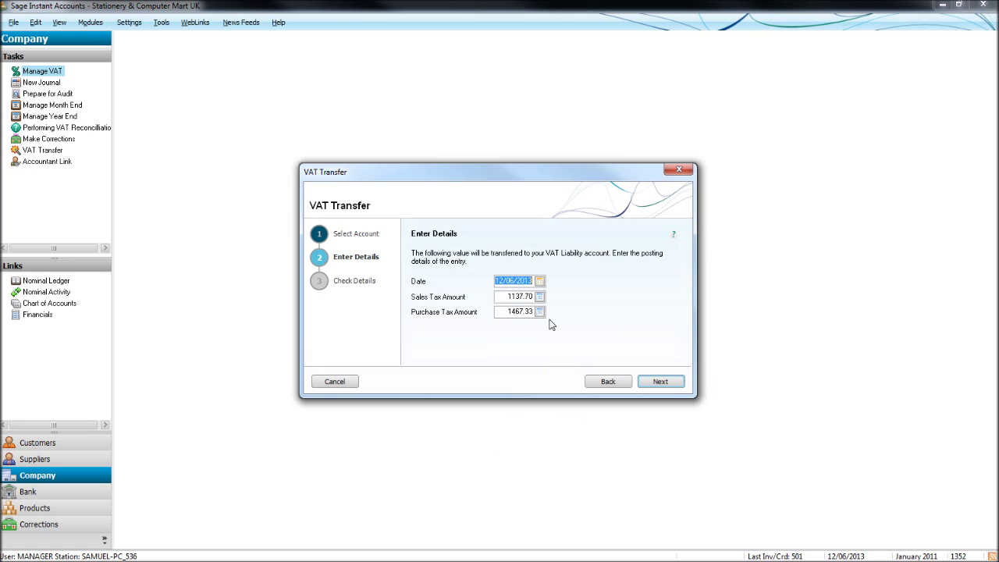
Step: Date the VAT transfer 30/04/2013, accept the out-of-year warning, and post it
type("30")
left_click(658, 382)
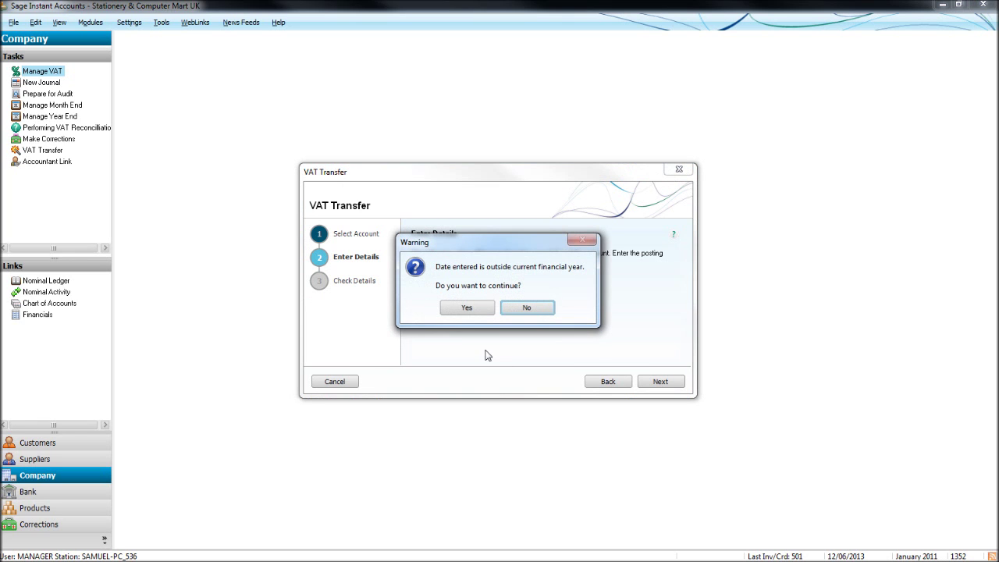
left_click(468, 308)
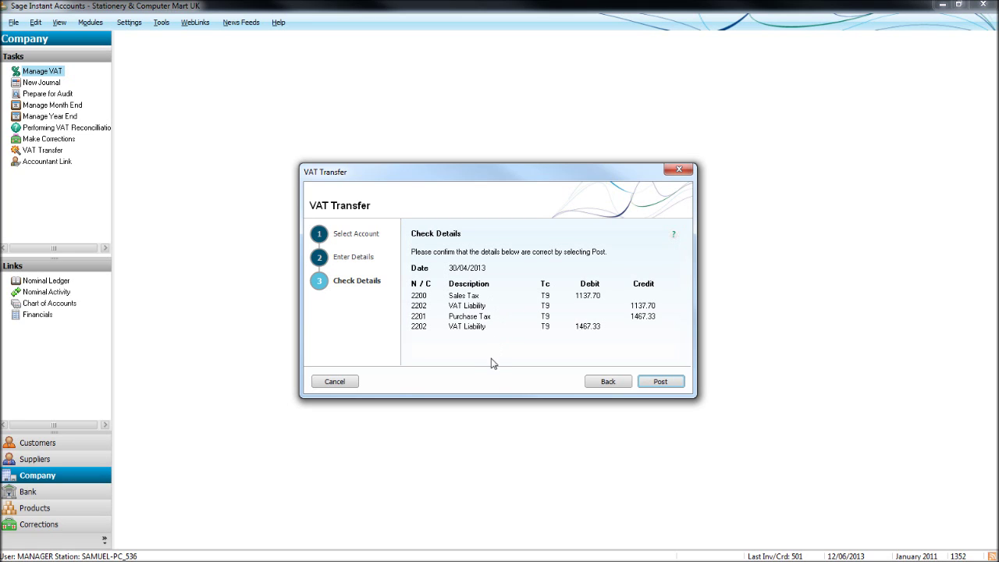
left_click(663, 388)
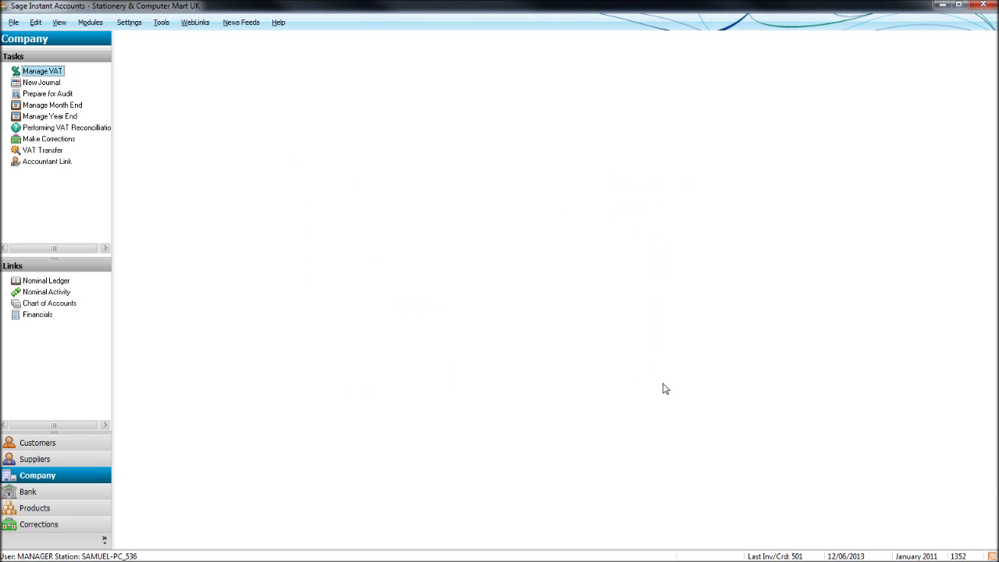
left_click(83, 476)
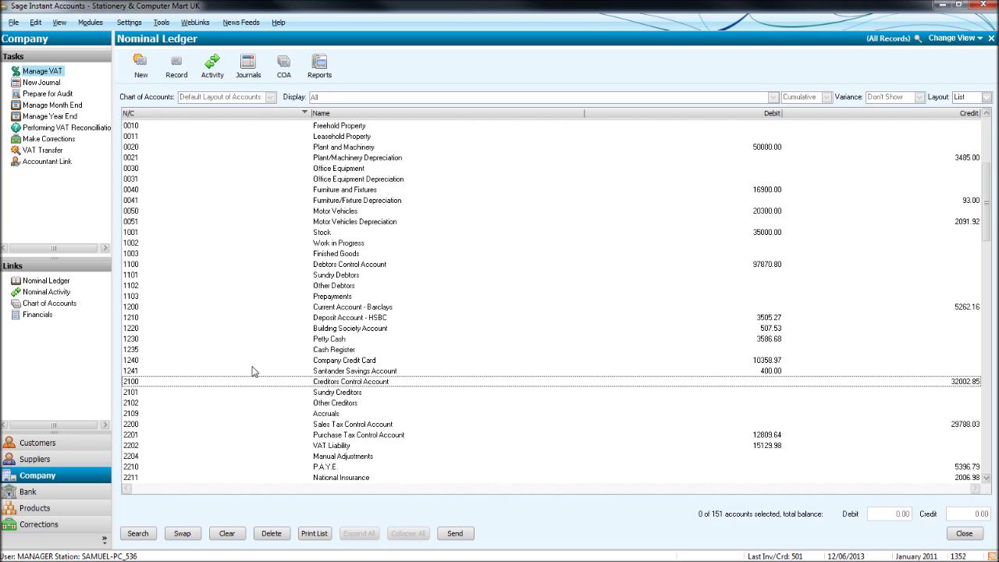
key("Down")
key("Down")
key("Down")
key("Down")
key("Down")
key("Down")
key("Down")
key("Down")
key("Down")
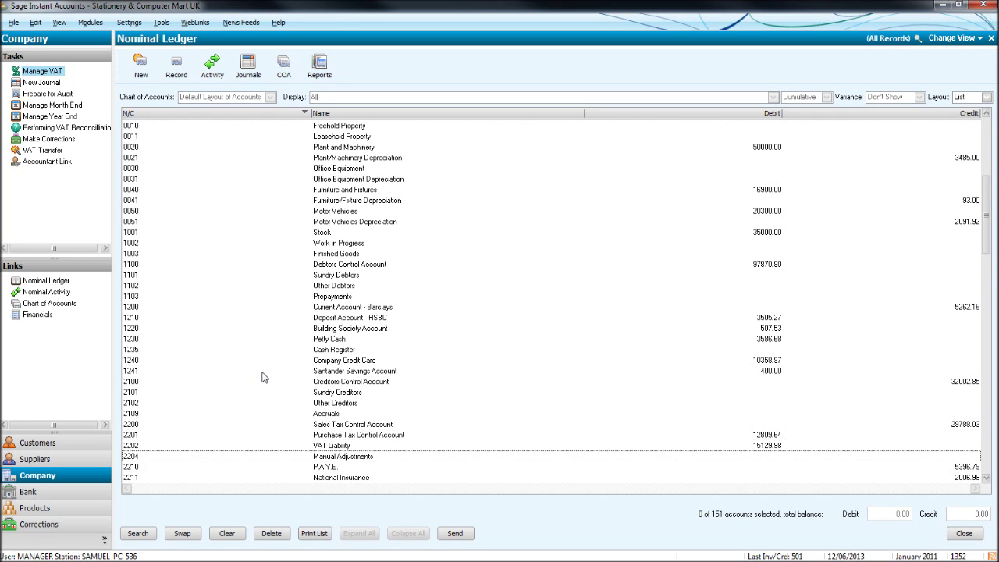
key("Up")
key("Up")
key("Up")
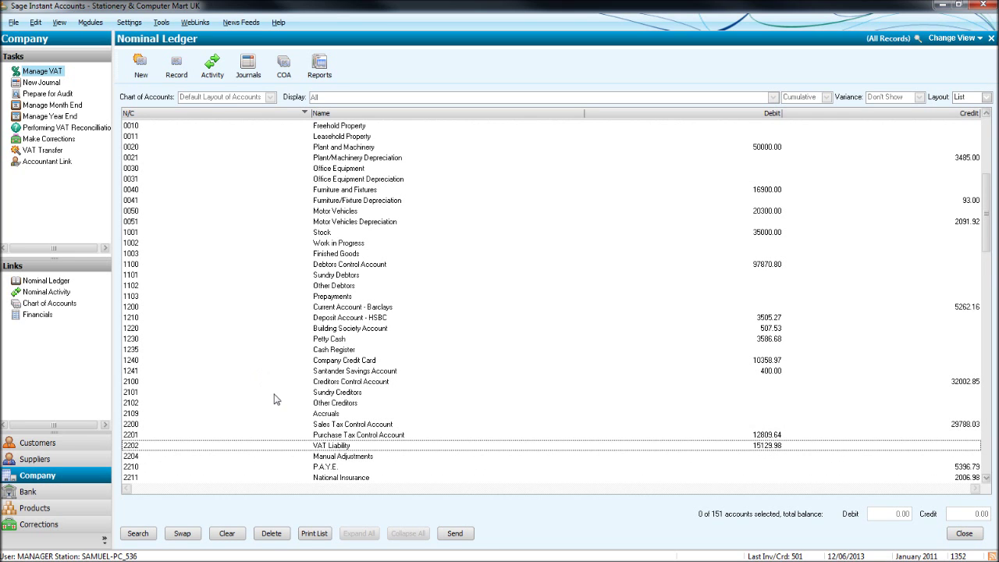
left_click(537, 446)
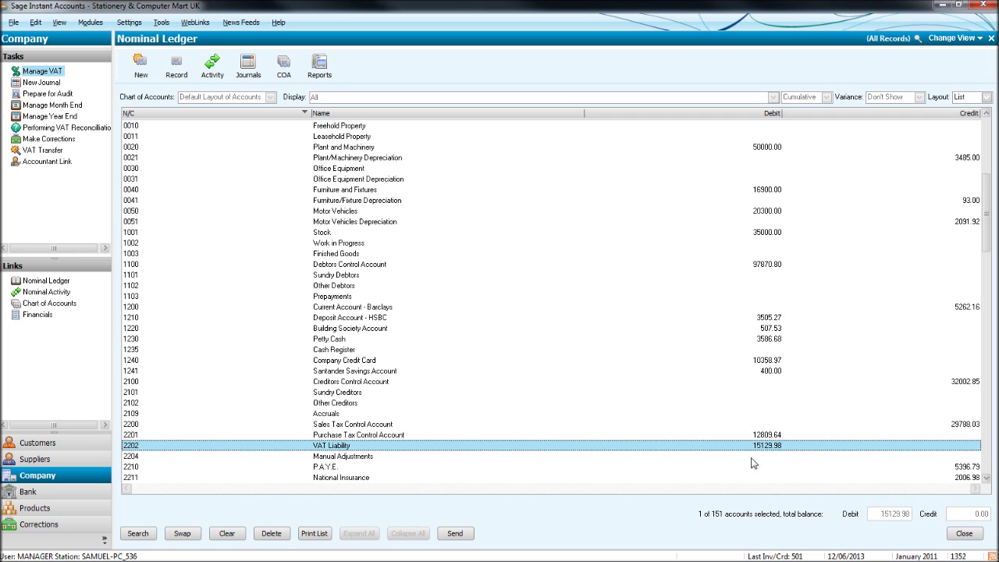
double_click(344, 448)
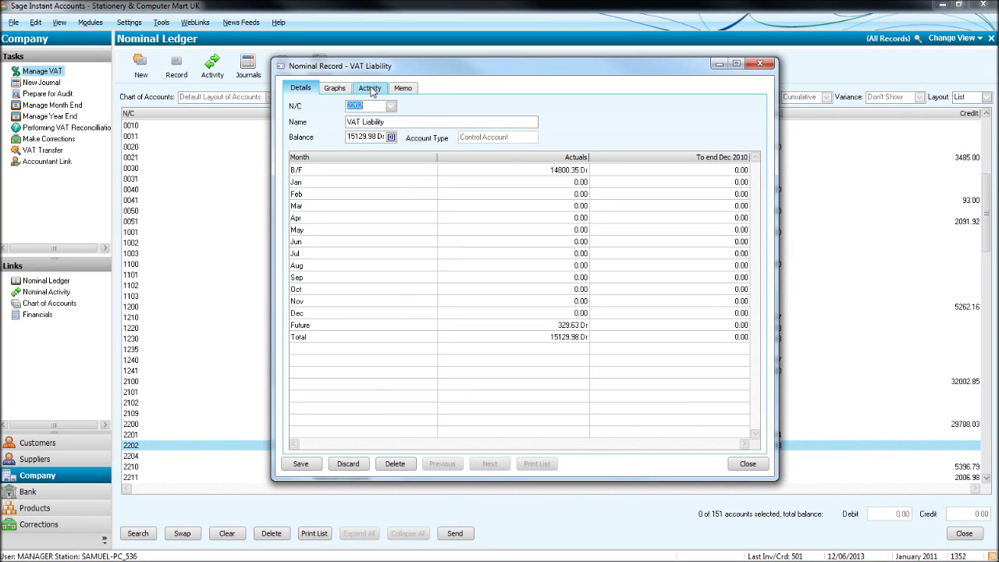
left_click(371, 92)
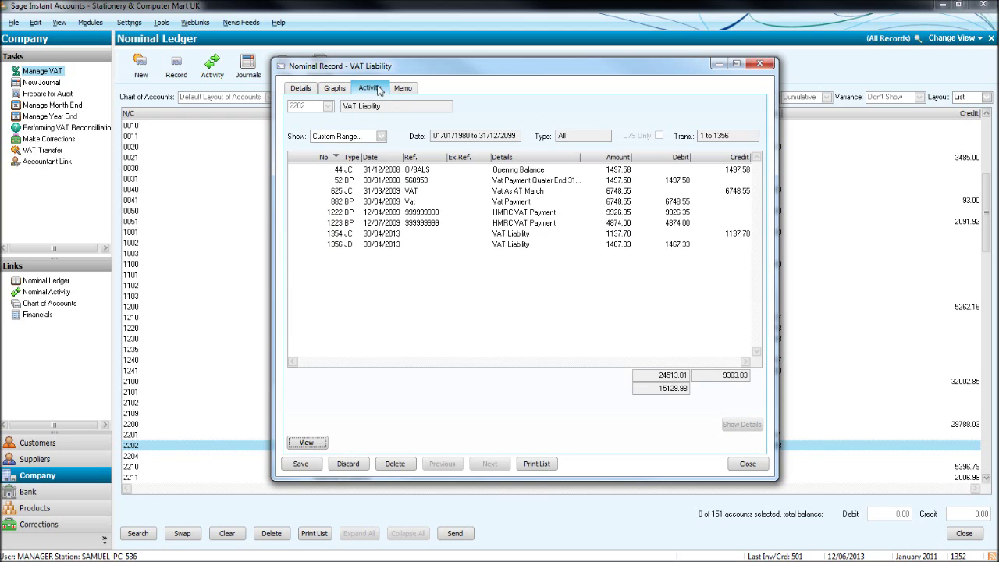
left_click(388, 158)
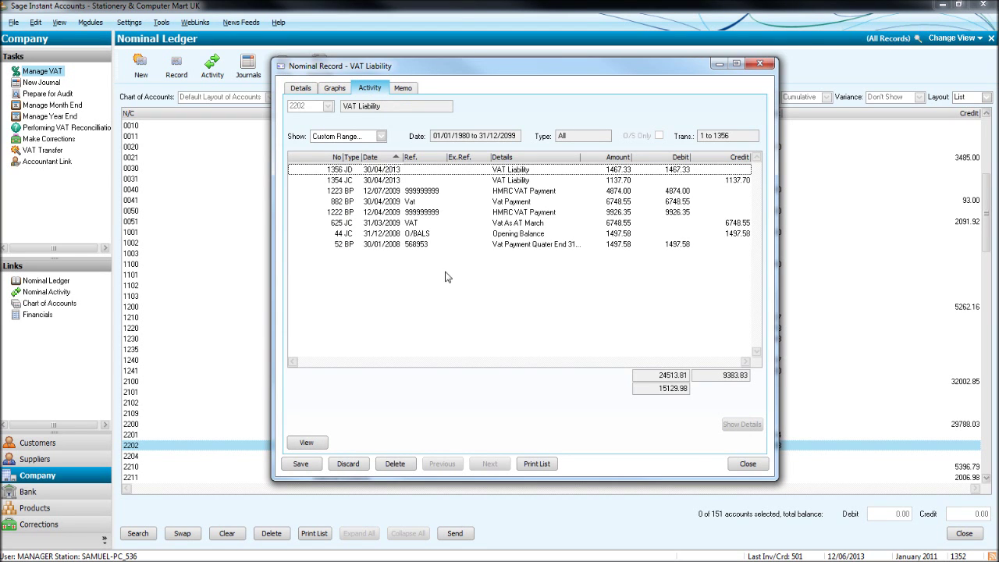
left_click(585, 185)
left_click(595, 170)
left_click(715, 181)
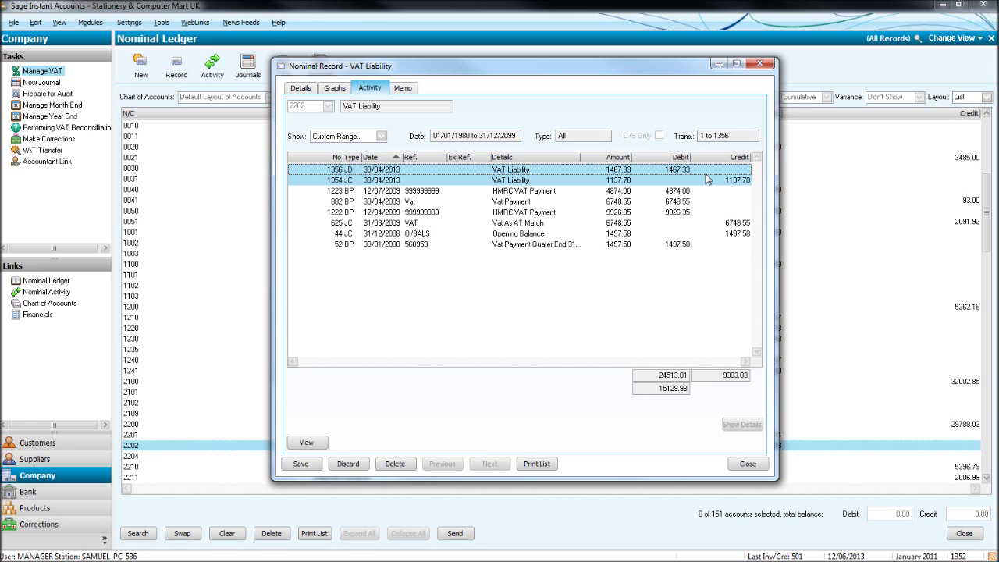
left_click(759, 63)
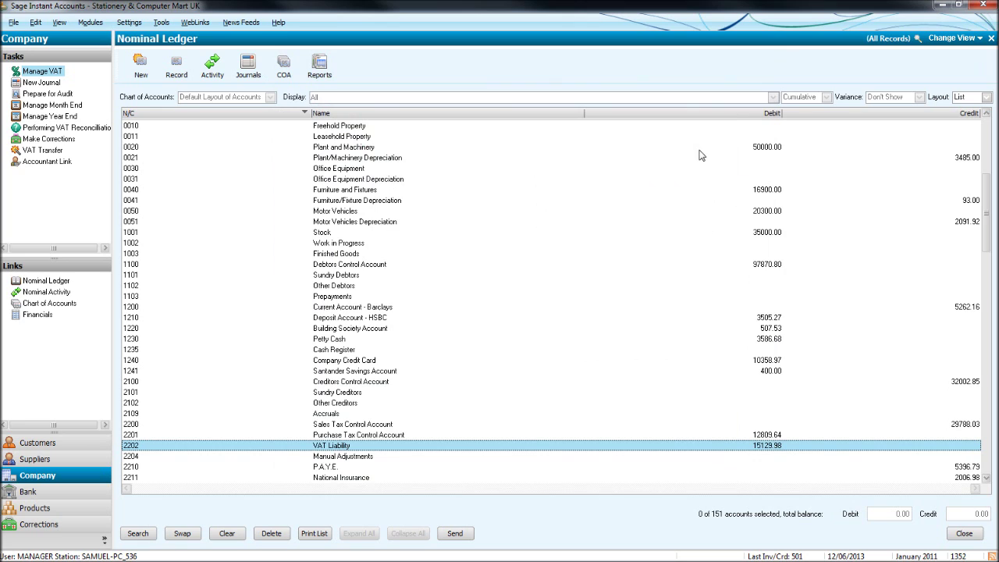
Step: Start a new bank payment dated 10/03/2009, accepting the out-of-year date warning
left_click(50, 496)
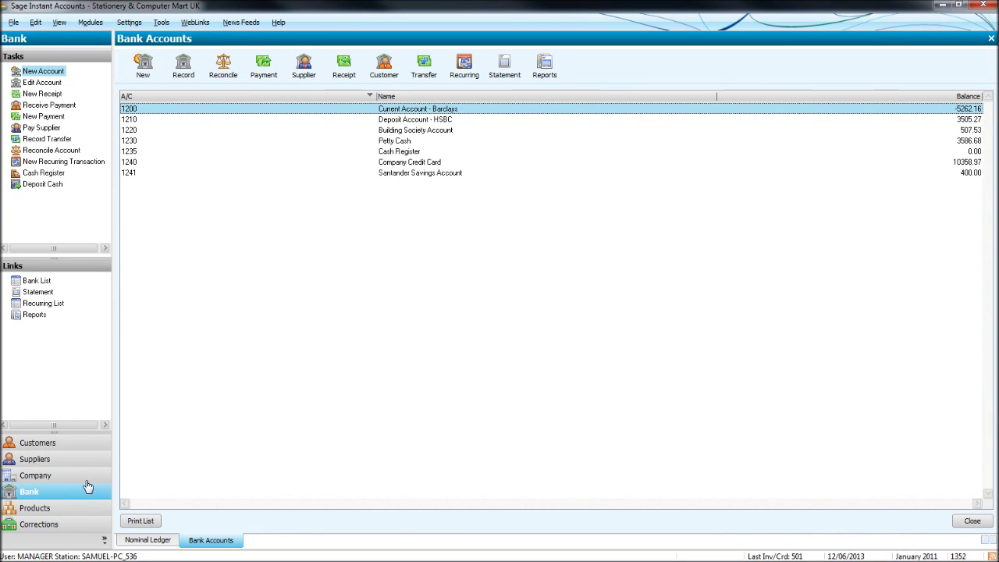
left_click(271, 74)
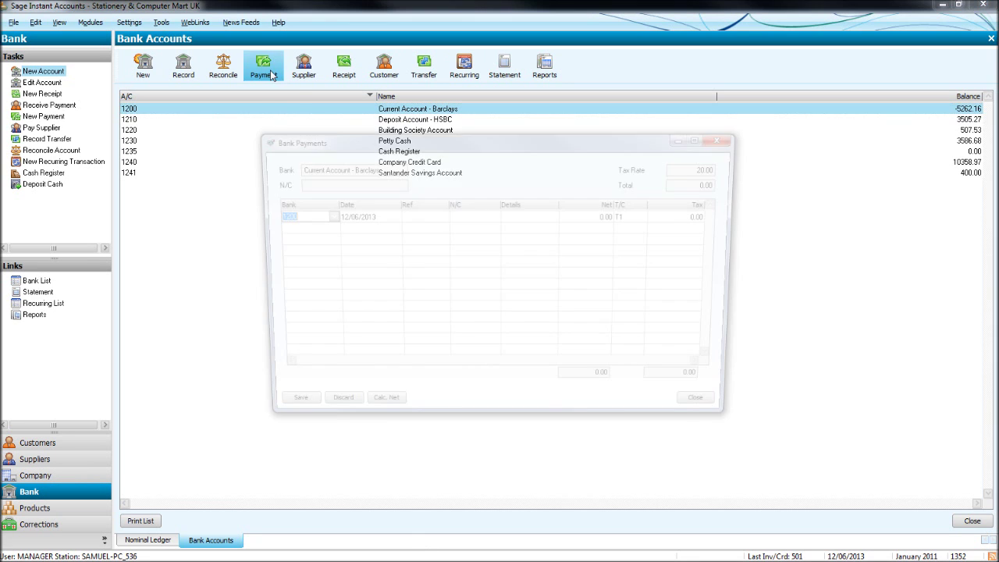
left_click(361, 219)
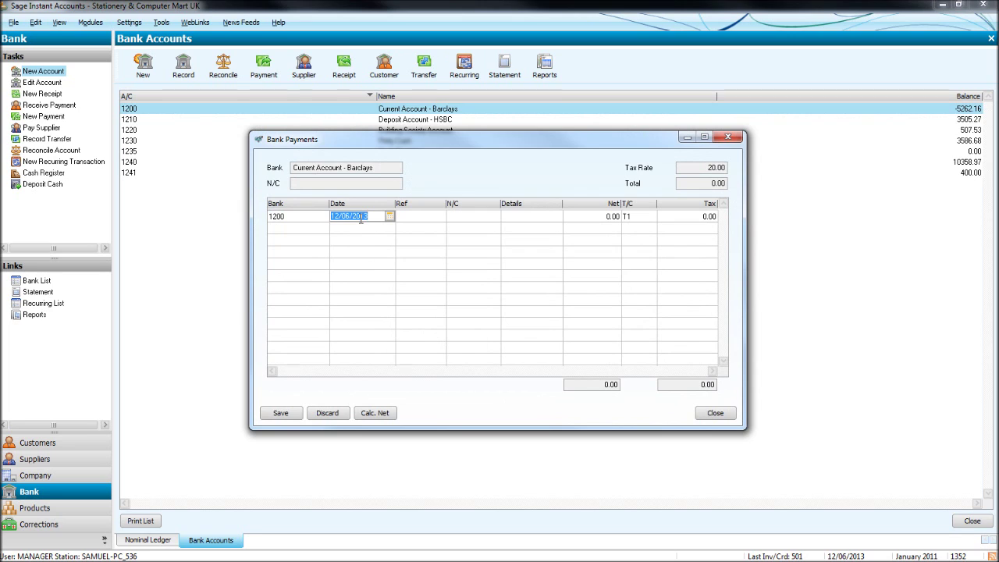
type("10/03/2009")
key("Tab")
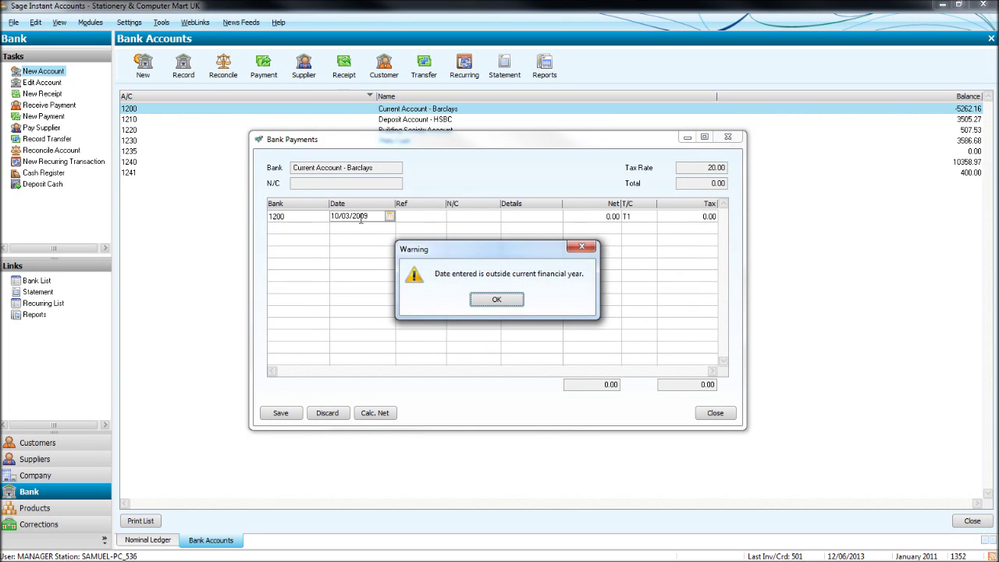
key("Return")
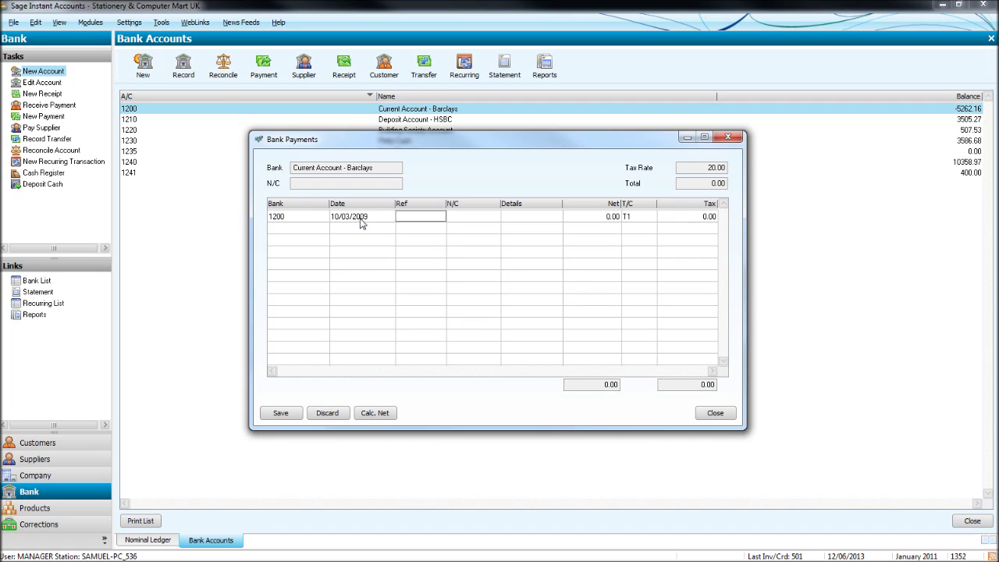
key("Tab")
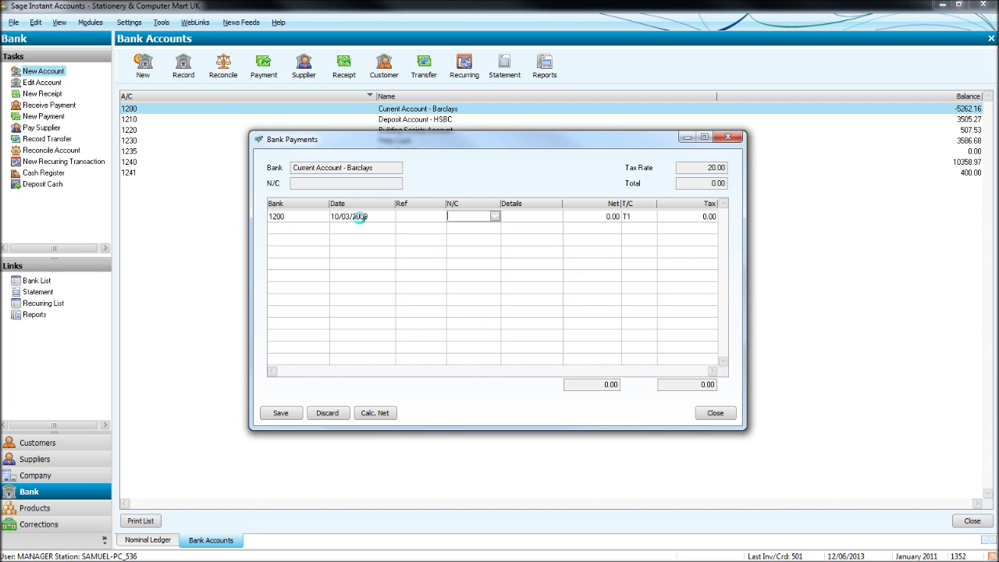
Step: Enter N/C 2202, details 'vat quaiter feb-apr 09', net 300, T9, then discard unsaved
type("2202")
key("Tab")
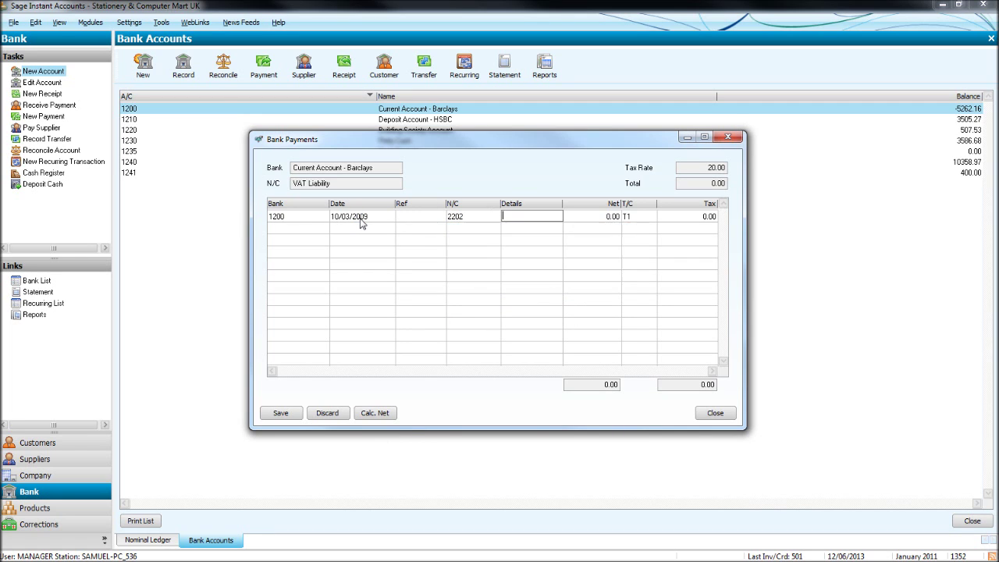
type("vat")
type(" quaiter")
type(" fe")
type("b-")
type("apr")
type(" 09")
key("Tab")
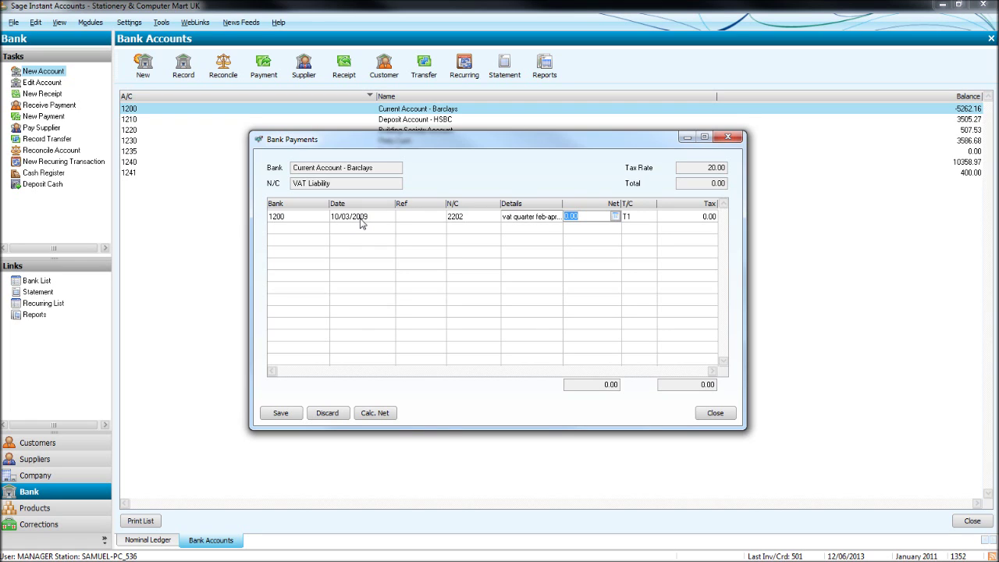
type("300")
key("Tab")
type("T9")
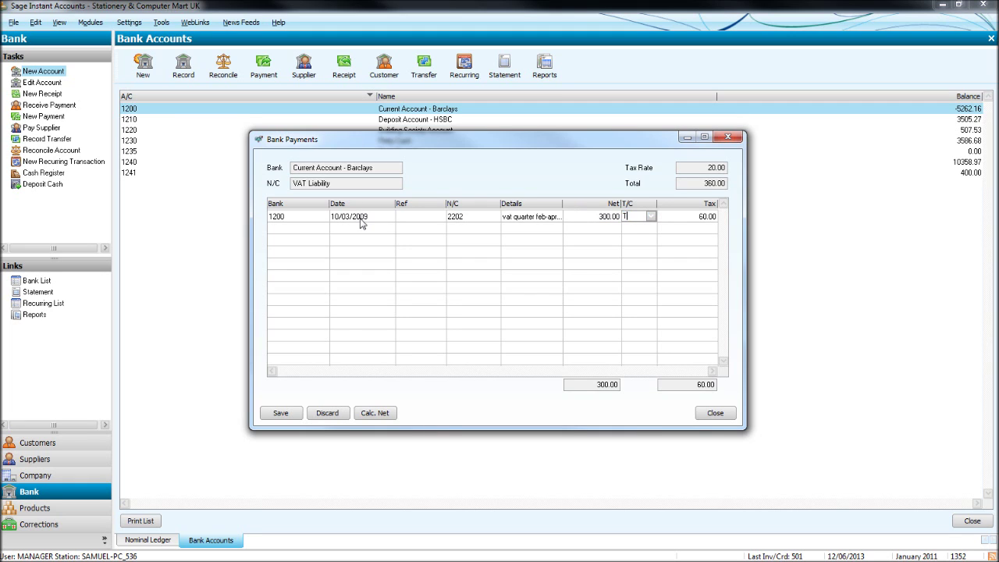
key("Tab")
key("Tab")
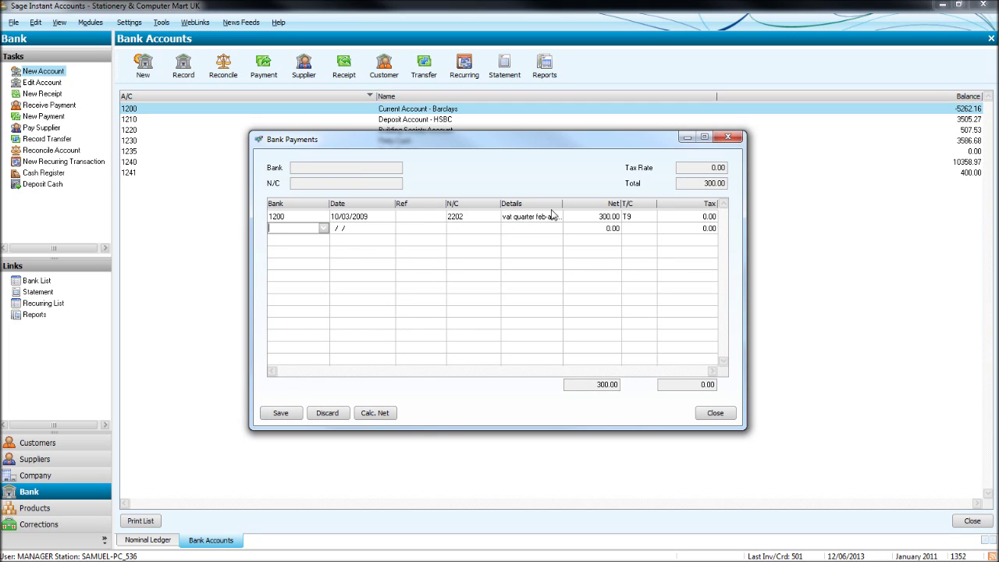
left_click(728, 138)
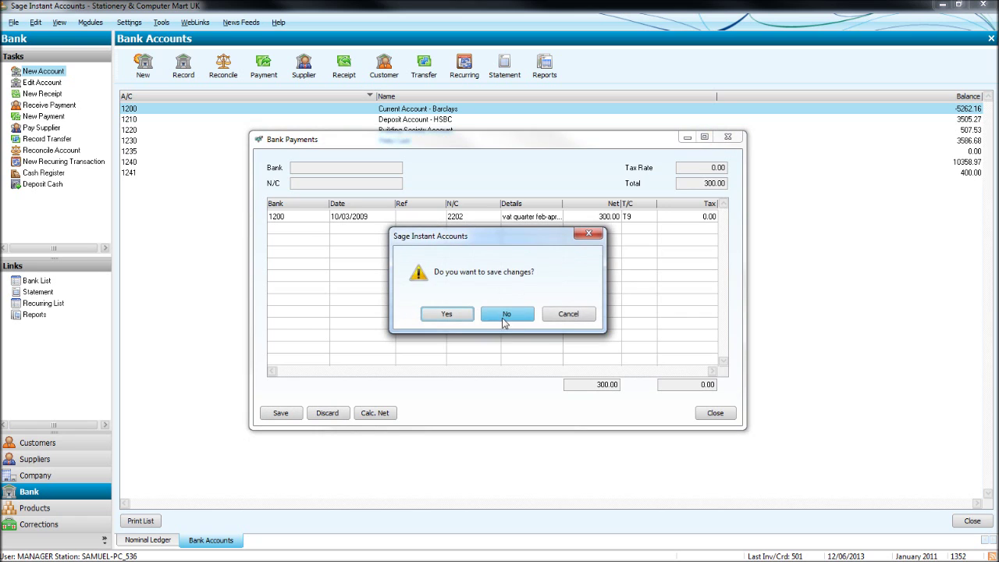
left_click(508, 314)
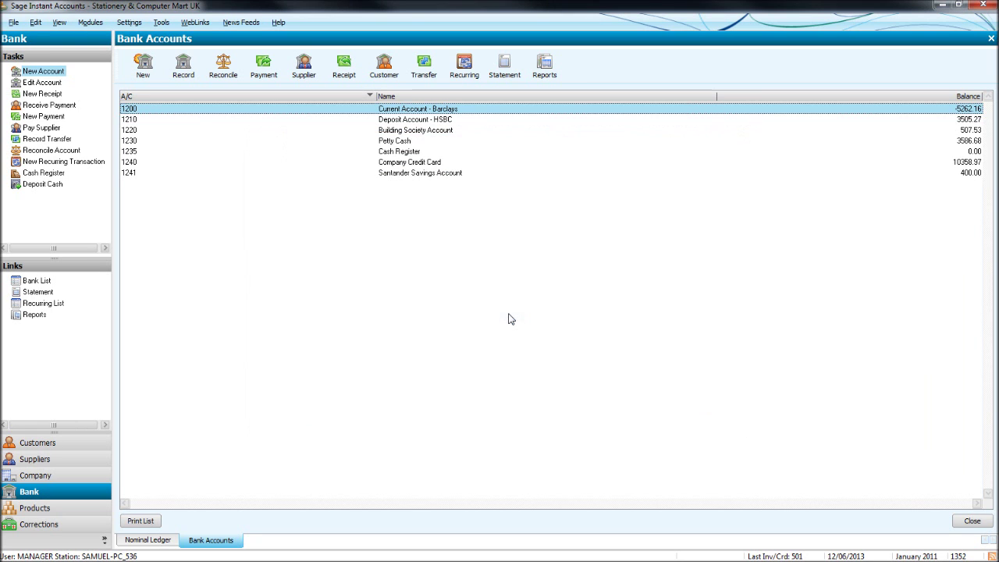
Step: Return to the Nominal Ledger under Company
left_click(55, 482)
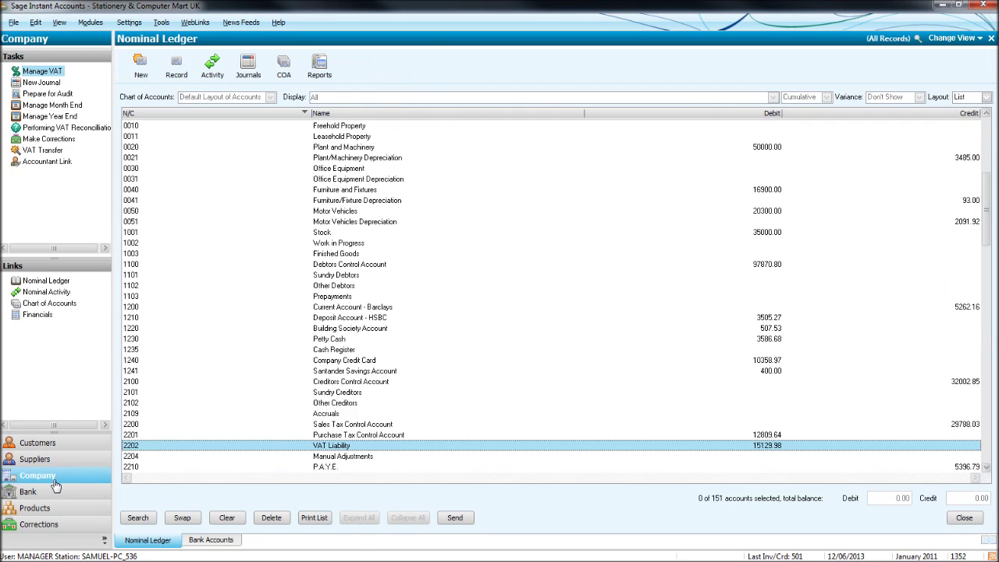